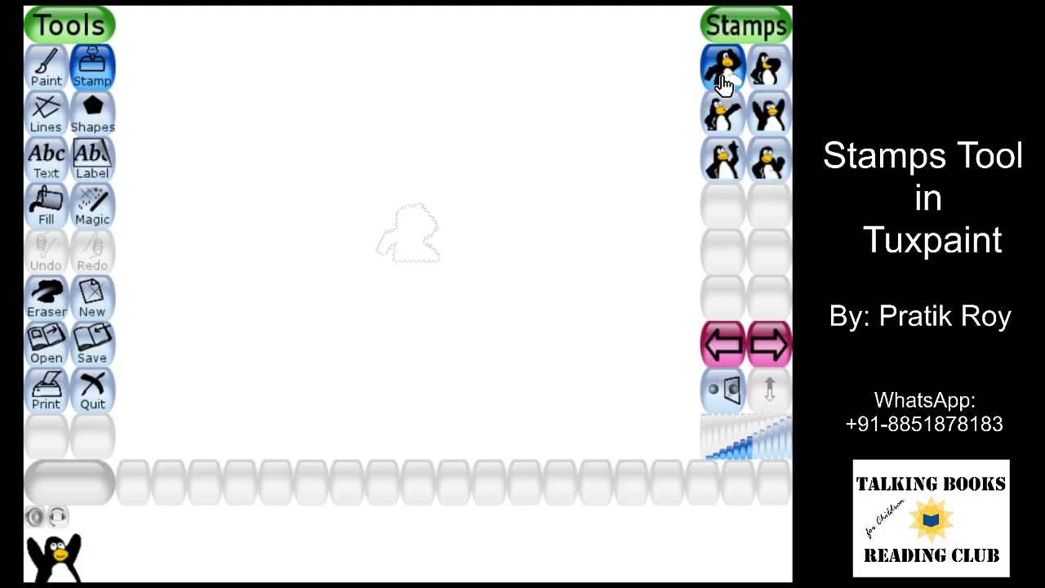
- Stamp the first and second penguins side by side near the canvas top, and an enlarged second penguin below them
{"action": "left_click", "coordinate": [254, 130]}
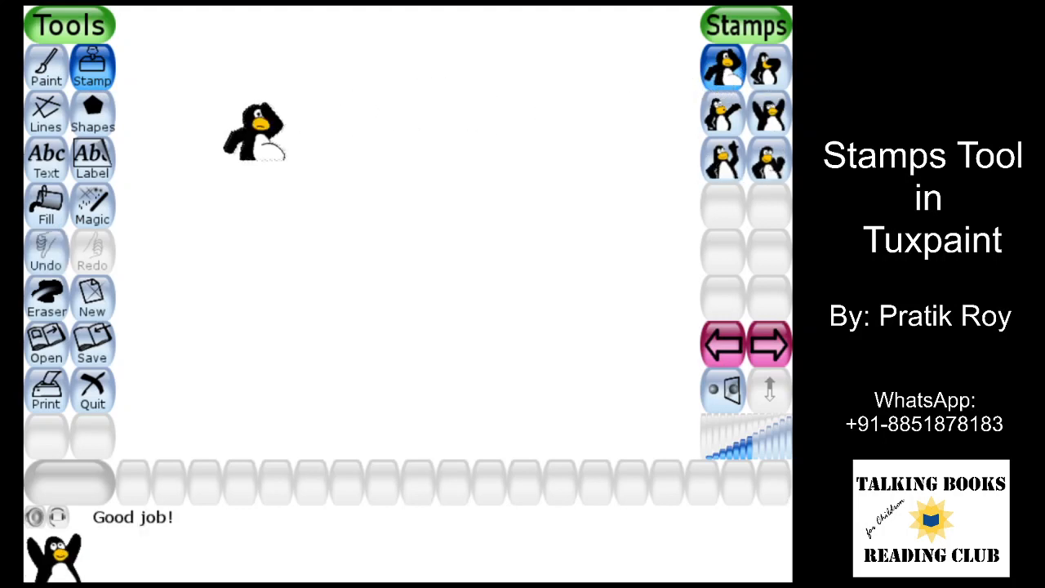
{"action": "left_click", "coordinate": [769, 78]}
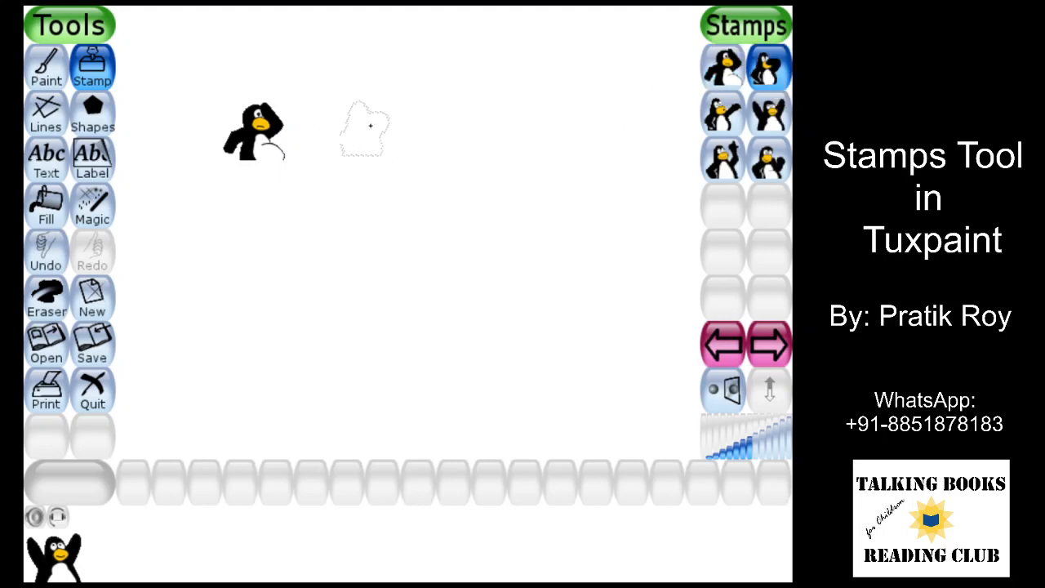
{"action": "left_click", "coordinate": [354, 128]}
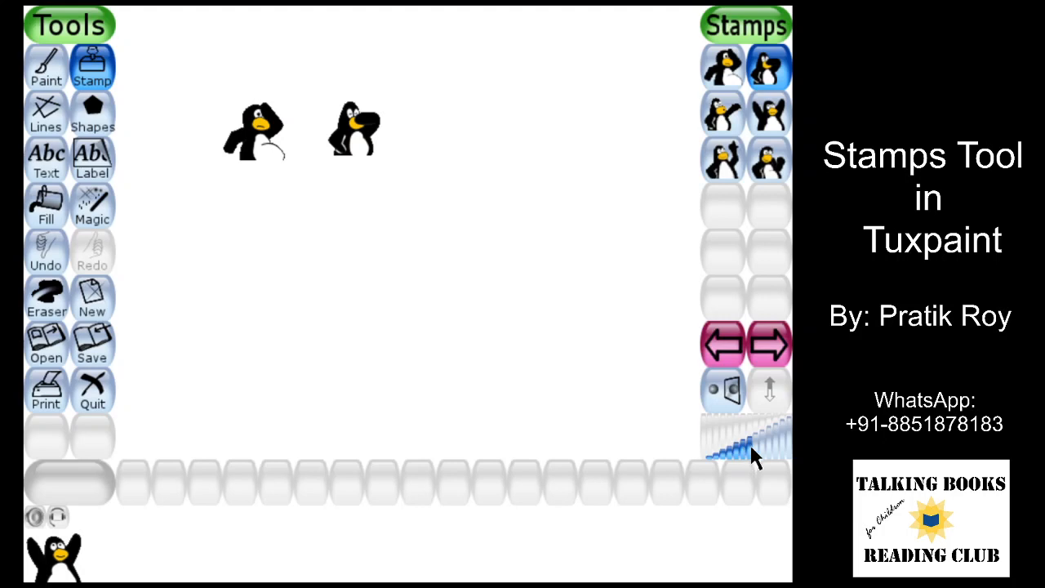
{"action": "mouse_move", "coordinate": [751, 447]}
{"action": "left_mouse_down"}
{"action": "mouse_move", "coordinate": [782, 448]}
{"action": "mouse_move", "coordinate": [765, 447]}
{"action": "left_mouse_up"}
{"action": "left_click", "coordinate": [245, 306]}
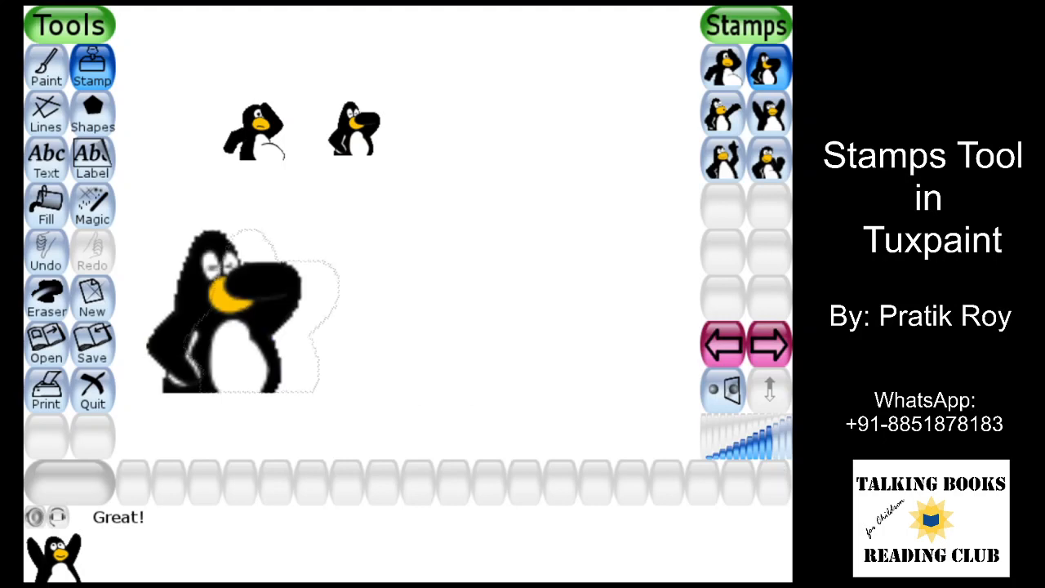
- Stamp an enlarged penguin with a raised wing in the canvas centre and its mirrored copy facing it
{"action": "left_click", "coordinate": [732, 163]}
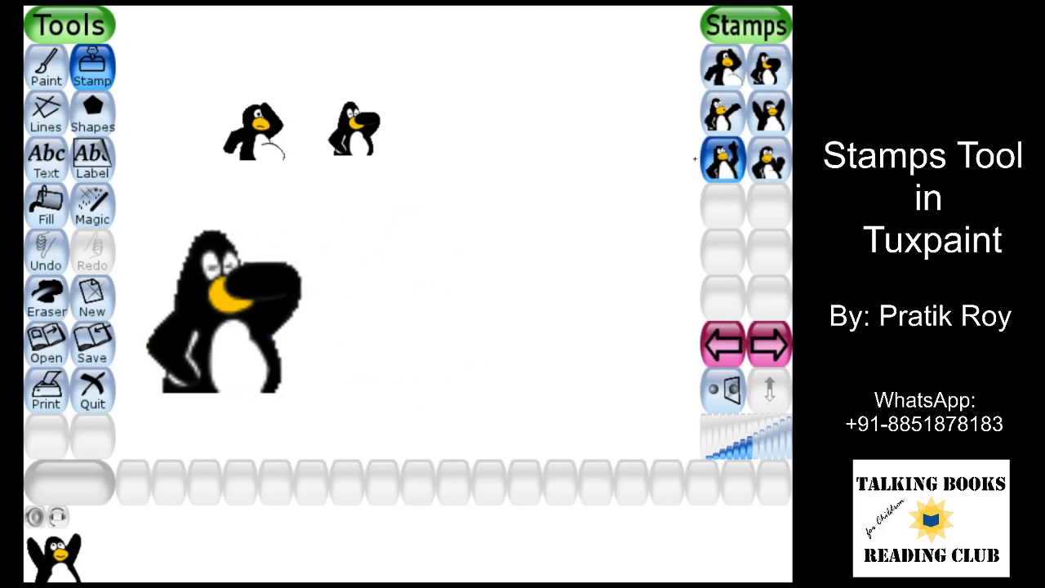
{"action": "left_click", "coordinate": [771, 449]}
{"action": "left_click", "coordinate": [414, 245]}
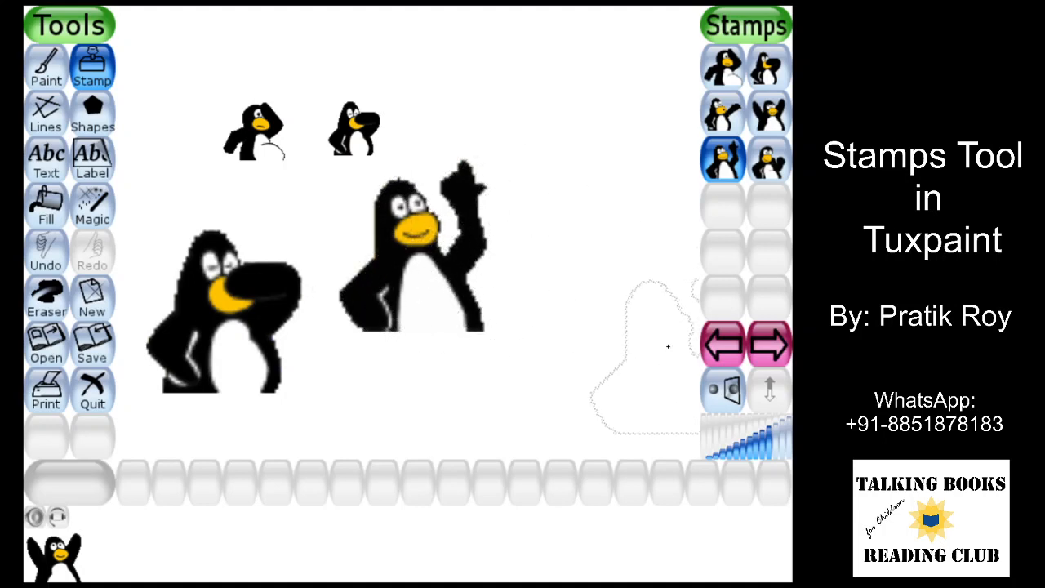
{"action": "left_click", "coordinate": [729, 392]}
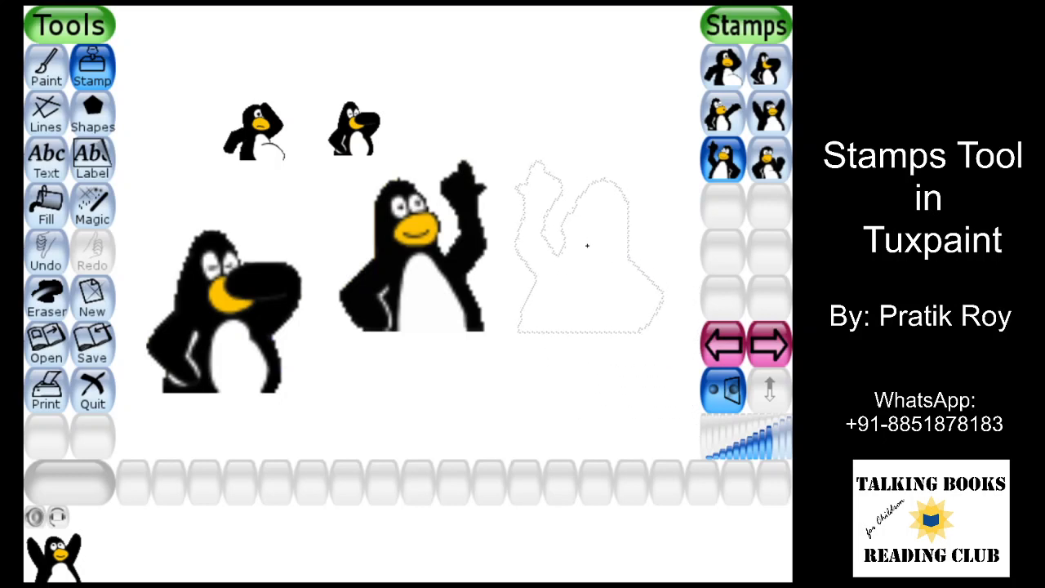
{"action": "left_click", "coordinate": [587, 245]}
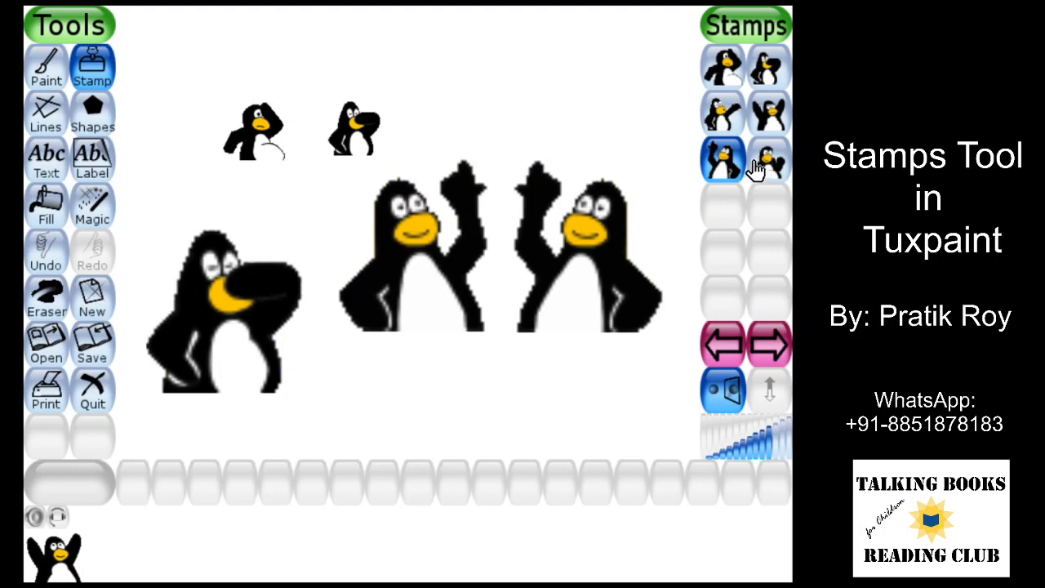
- Switch to the clothing stamp collection and choose the front-facing crown among the hats
{"action": "left_click", "coordinate": [721, 67]}
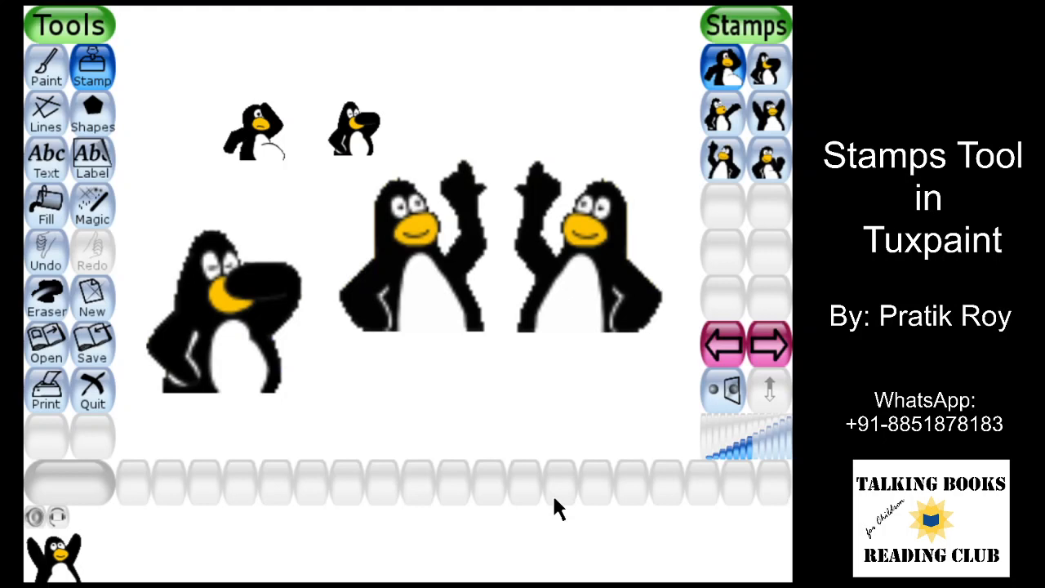
{"action": "left_click", "coordinate": [774, 347]}
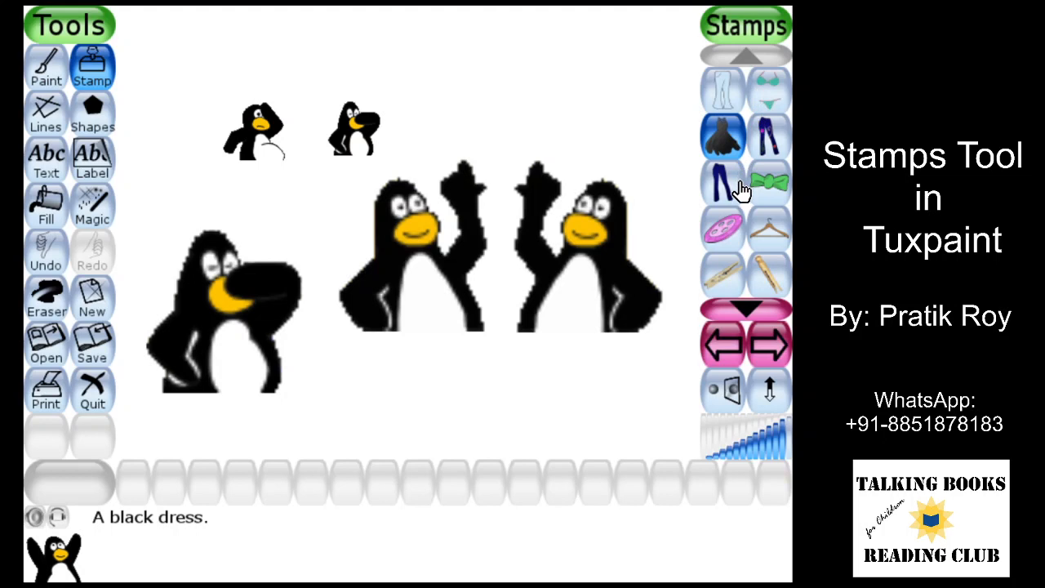
{"action": "left_click", "coordinate": [745, 306]}
{"action": "left_click", "coordinate": [746, 306]}
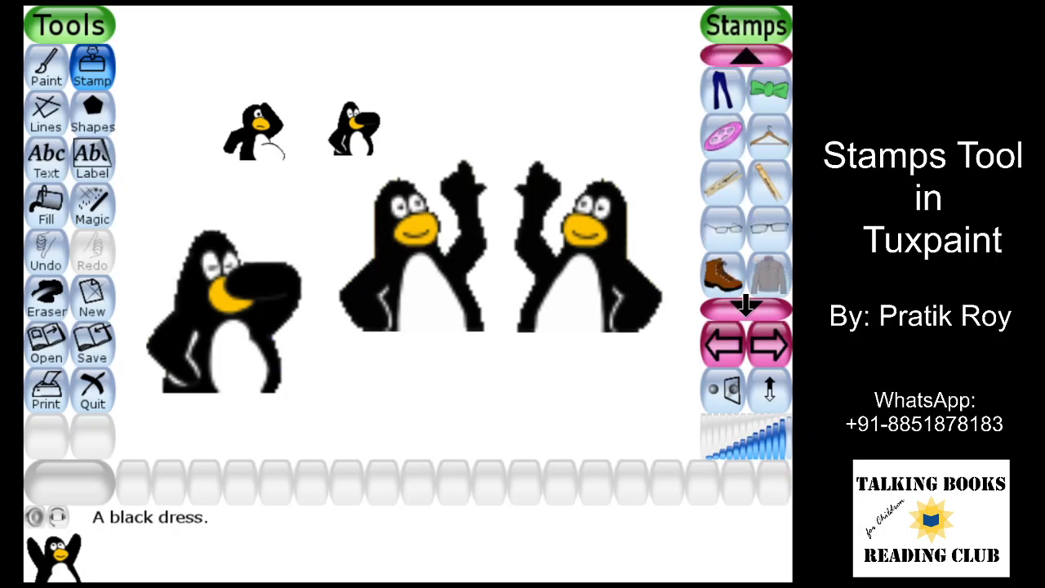
{"action": "left_click", "coordinate": [745, 306]}
{"action": "left_click", "coordinate": [746, 306]}
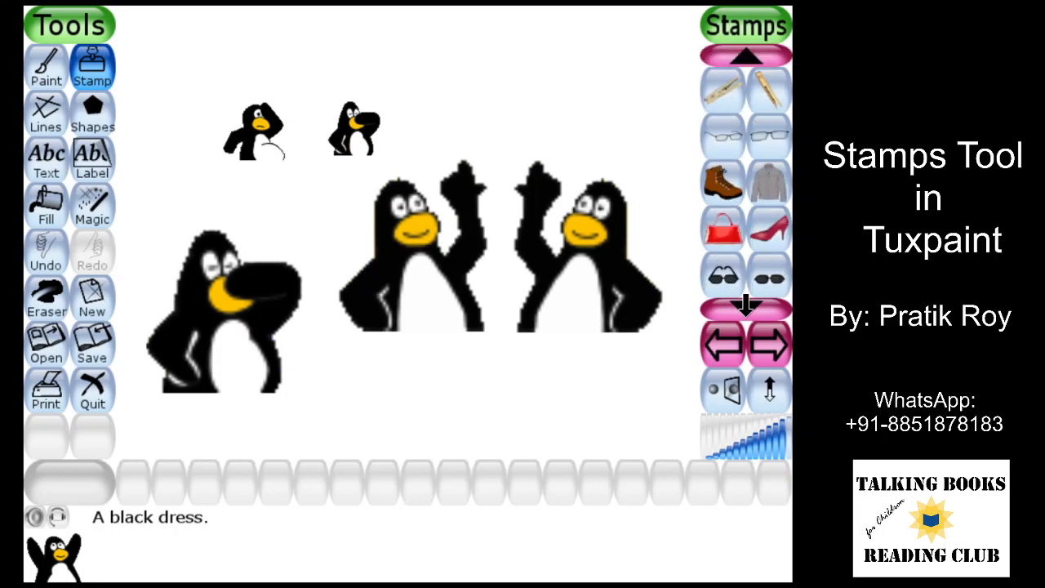
{"action": "left_click", "coordinate": [746, 306]}
{"action": "left_click", "coordinate": [745, 306]}
{"action": "left_click", "coordinate": [745, 306]}
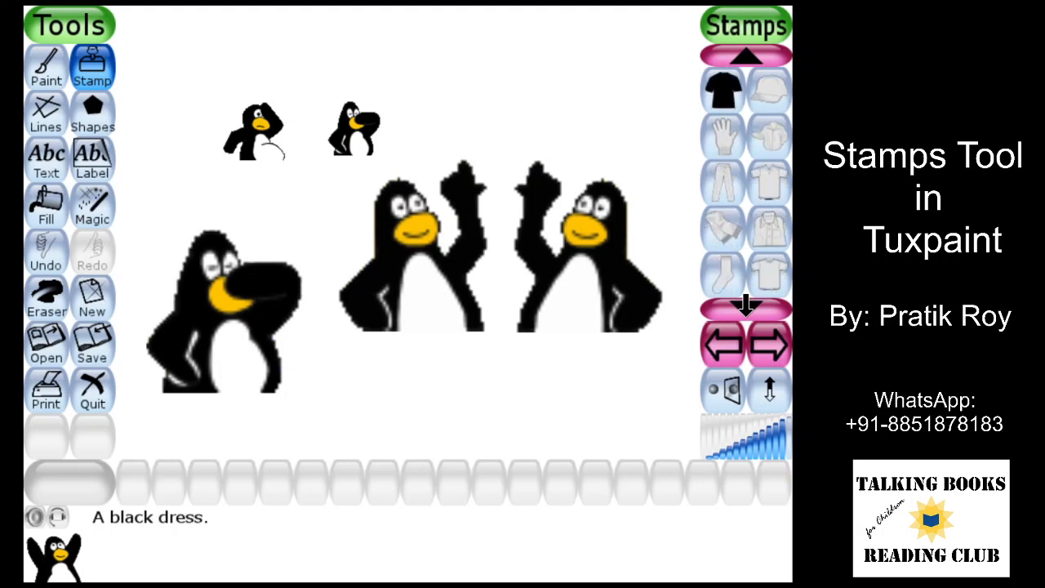
{"action": "left_click", "coordinate": [746, 306]}
{"action": "left_click", "coordinate": [745, 306]}
{"action": "left_click", "coordinate": [745, 306]}
{"action": "left_click", "coordinate": [746, 306]}
{"action": "left_click", "coordinate": [746, 306]}
{"action": "left_click", "coordinate": [746, 306]}
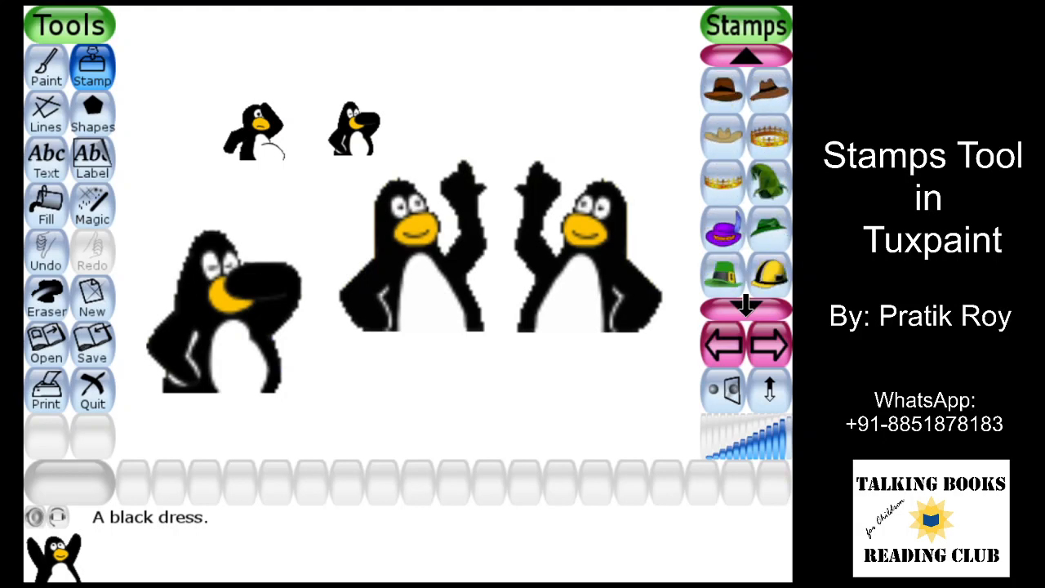
{"action": "left_click", "coordinate": [732, 191]}
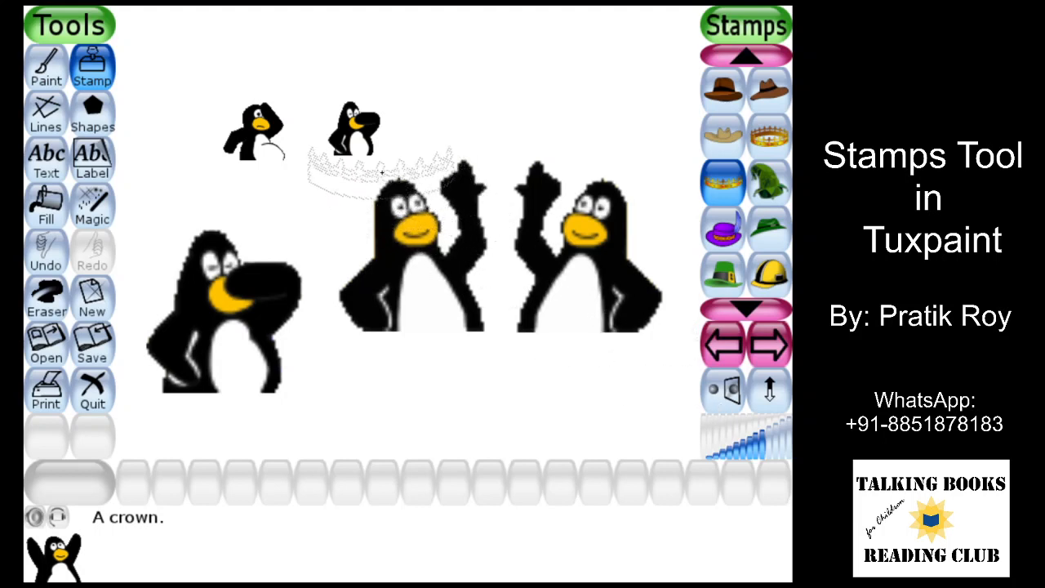
- Shrink the crown stamp and place it on the heads of the small second penguin and the large mirrored penguin
{"action": "left_click", "coordinate": [749, 453]}
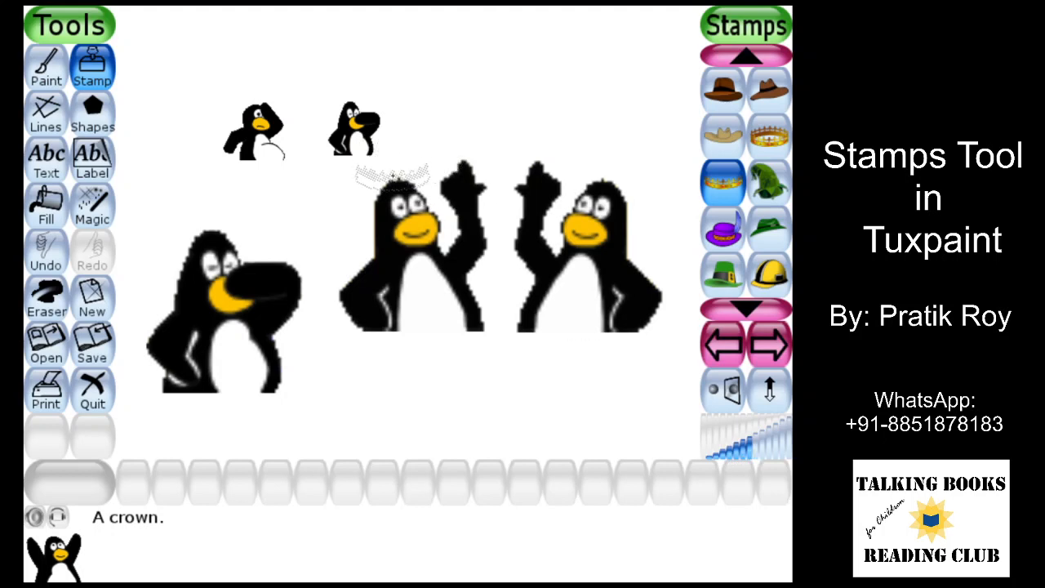
{"action": "left_click", "coordinate": [733, 456]}
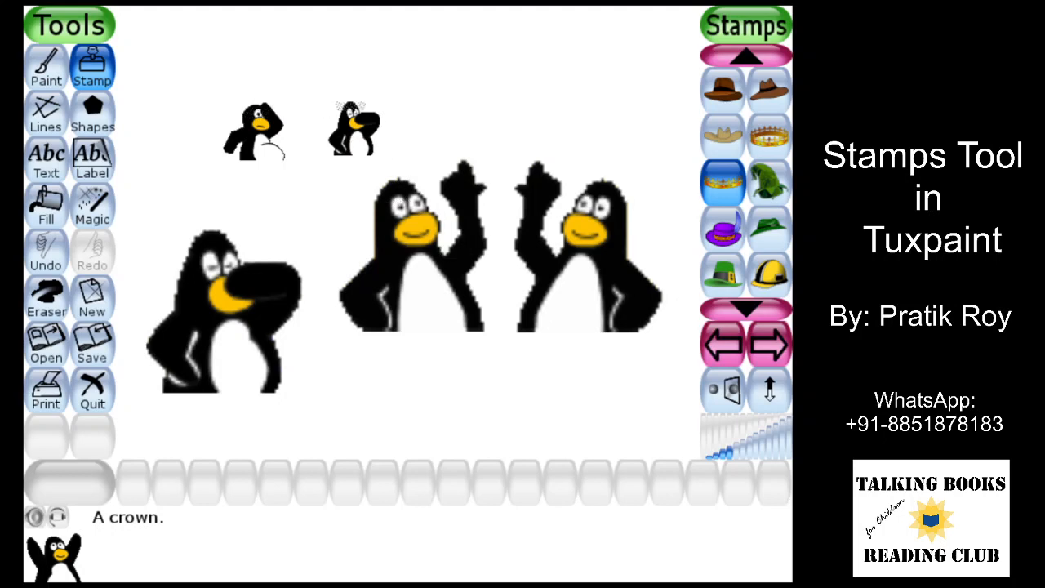
{"action": "left_click", "coordinate": [349, 102]}
{"action": "left_click", "coordinate": [602, 184]}
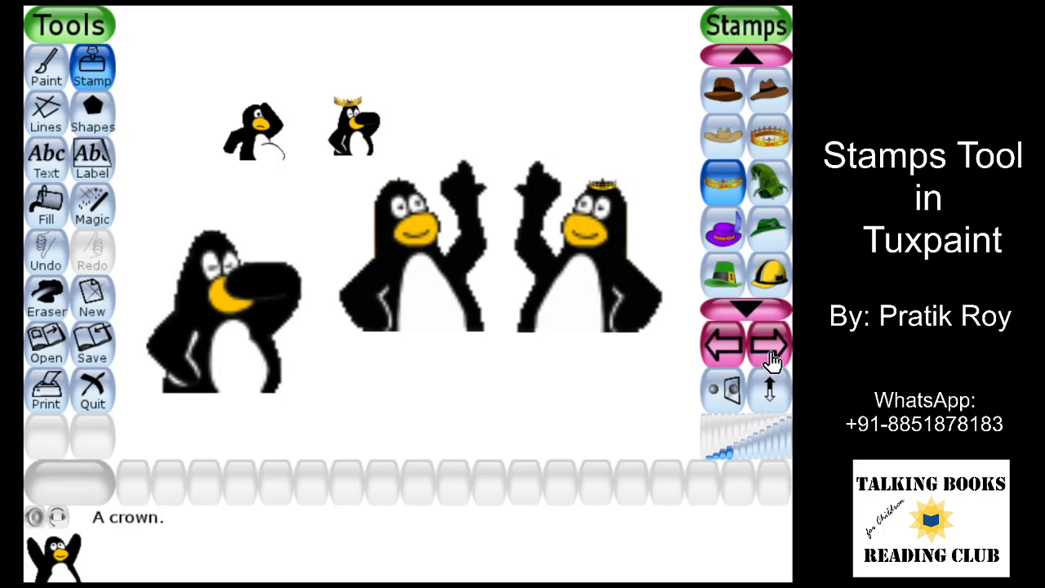
- Browse the food stamp collection and the collection of hobby items and musical instruments
{"action": "left_click", "coordinate": [769, 354]}
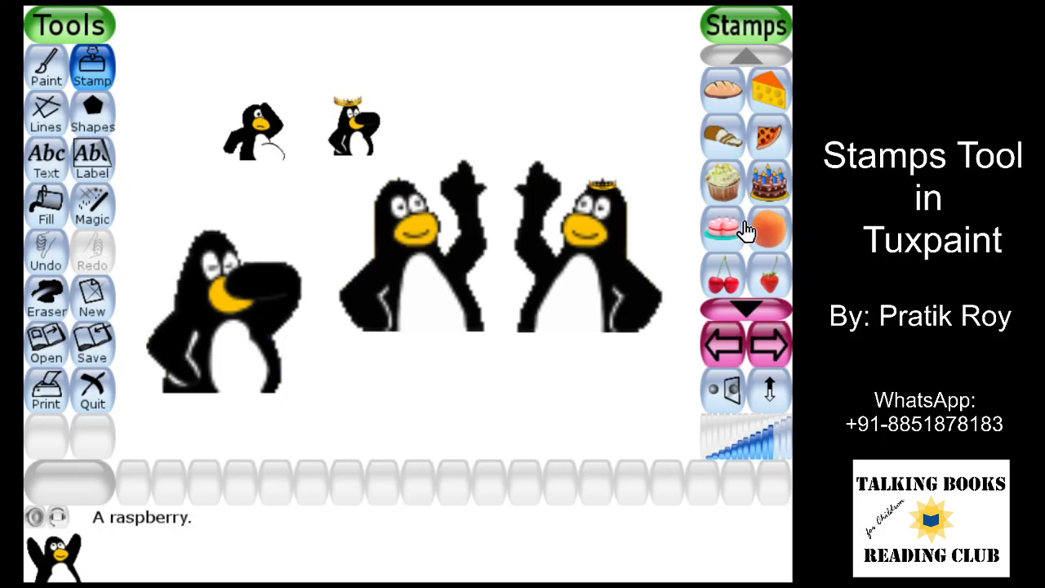
{"action": "left_click", "coordinate": [751, 312]}
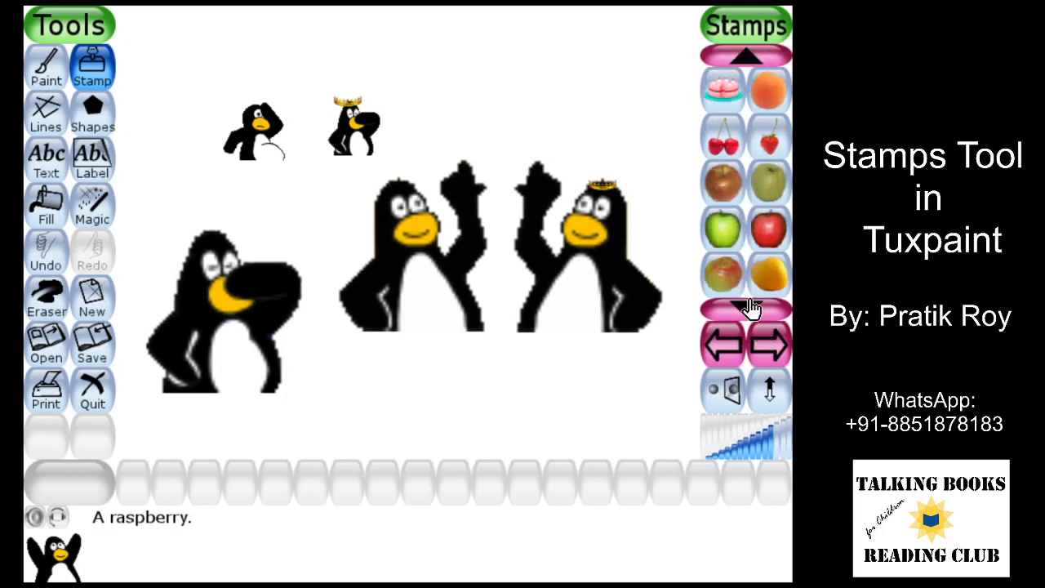
{"action": "scroll", "coordinate": [751, 280], "scroll_direction": "down", "scroll_amount": 5}
{"action": "scroll", "coordinate": [751, 280], "scroll_direction": "down", "scroll_amount": 4}
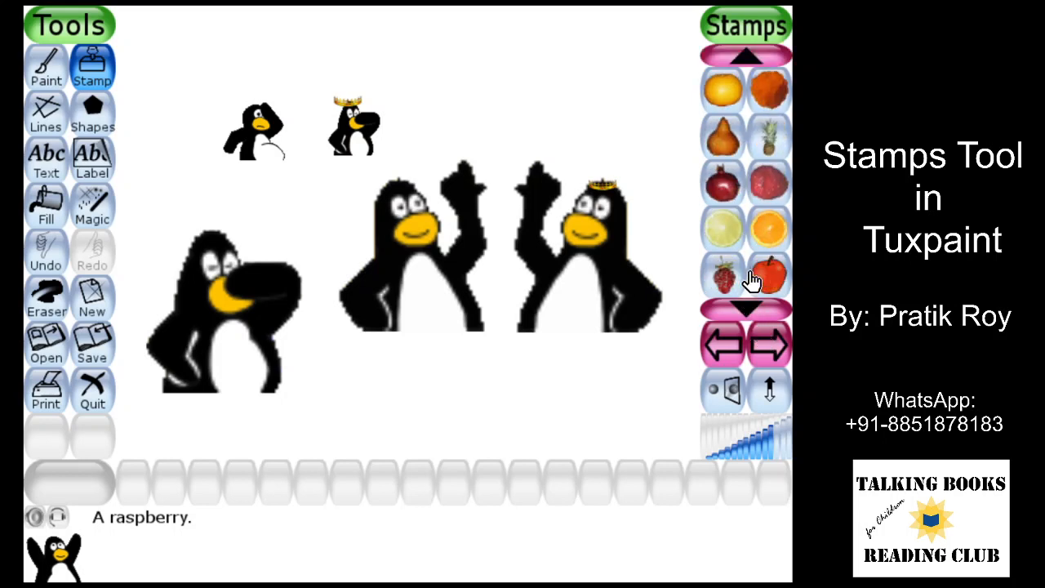
{"action": "scroll", "coordinate": [751, 280], "scroll_direction": "down", "scroll_amount": 3}
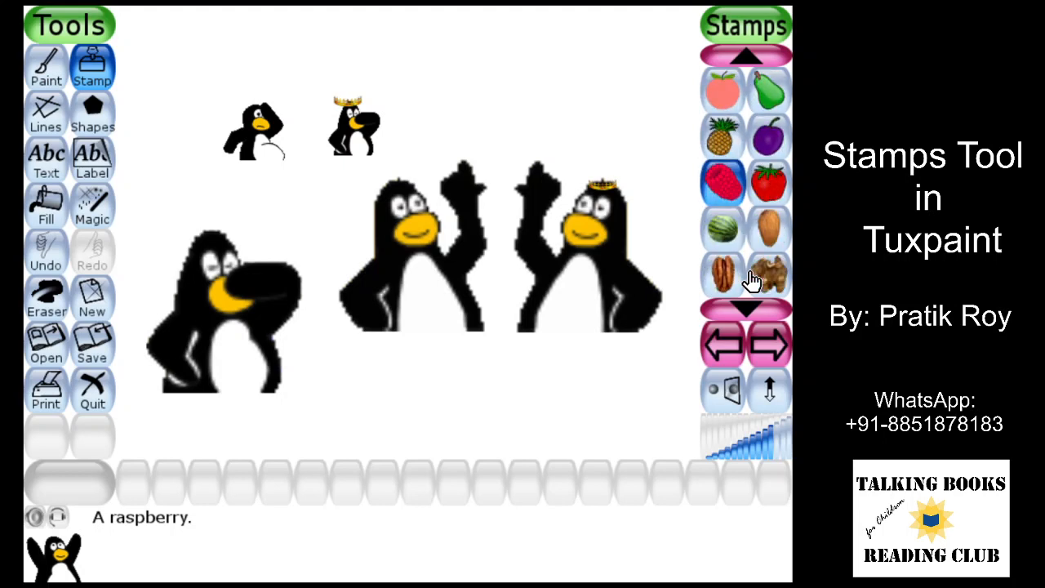
{"action": "scroll", "coordinate": [751, 280], "scroll_direction": "down", "scroll_amount": 5}
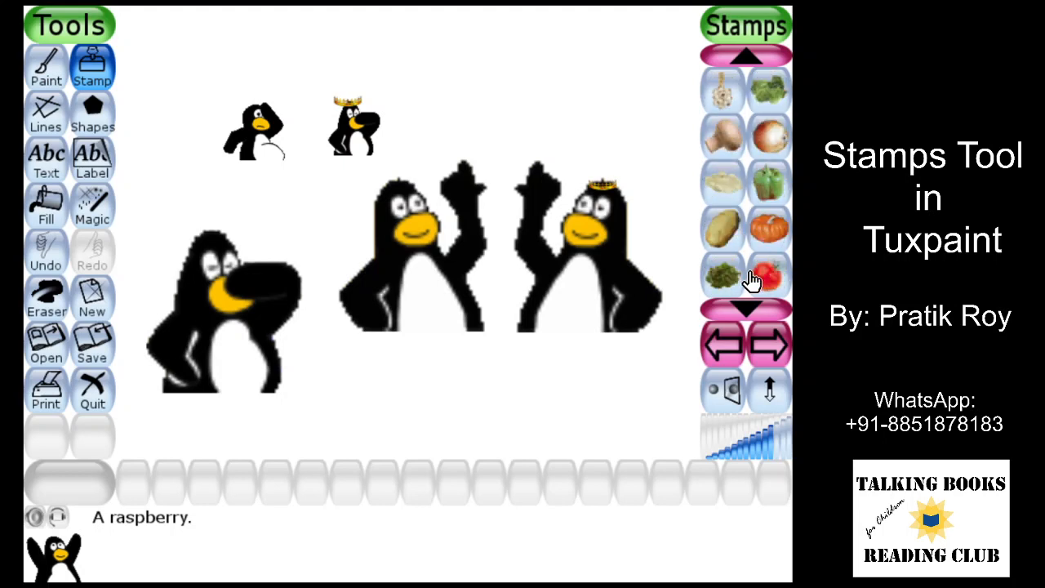
{"action": "left_click", "coordinate": [767, 349]}
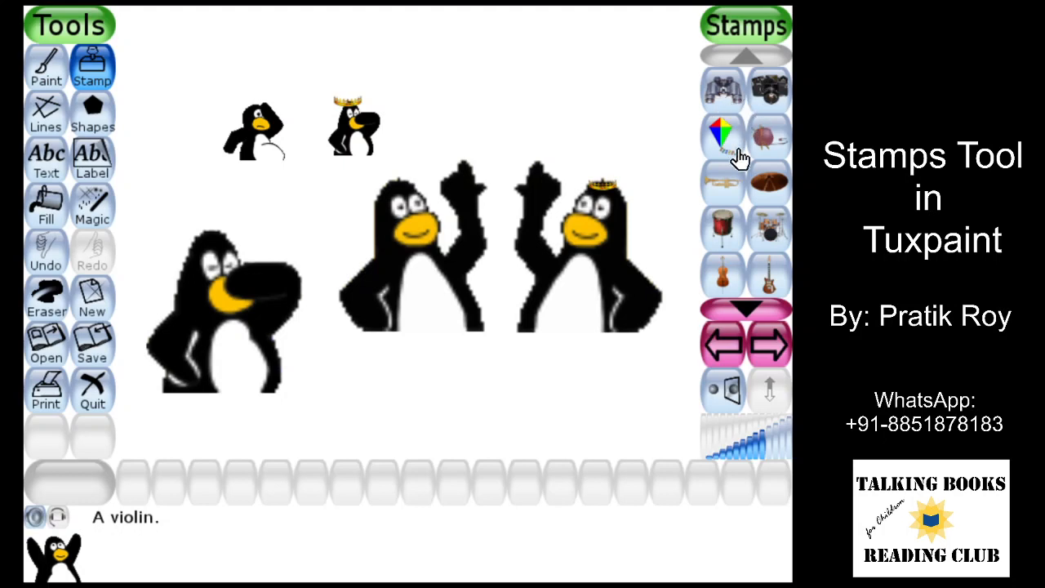
{"action": "scroll", "coordinate": [741, 198], "scroll_direction": "down", "scroll_amount": 4}
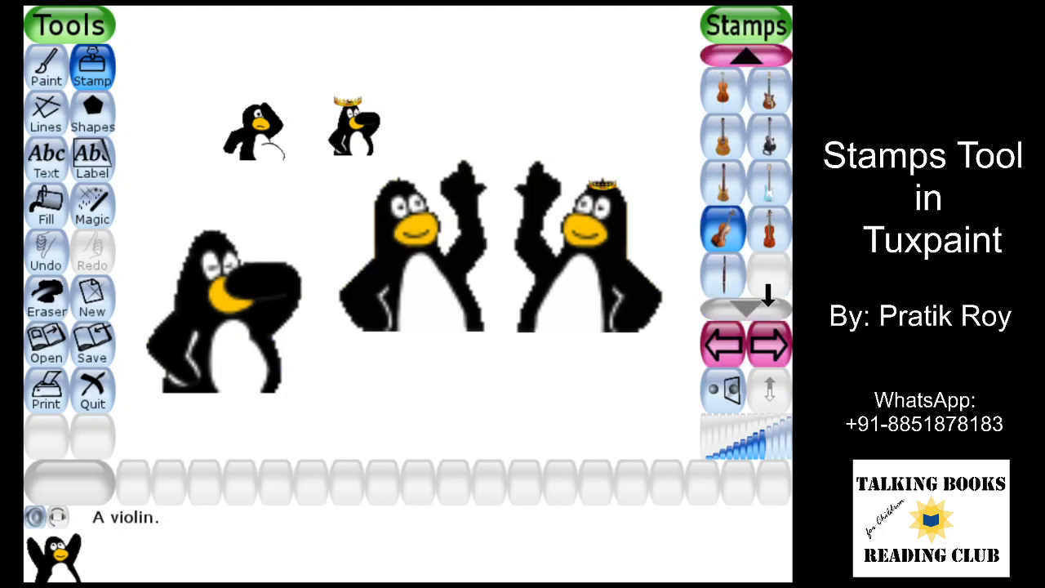
- Browse the household object stamps, from appliances through kitchenware and cameras to the hand tools at the end
{"action": "left_click", "coordinate": [771, 351]}
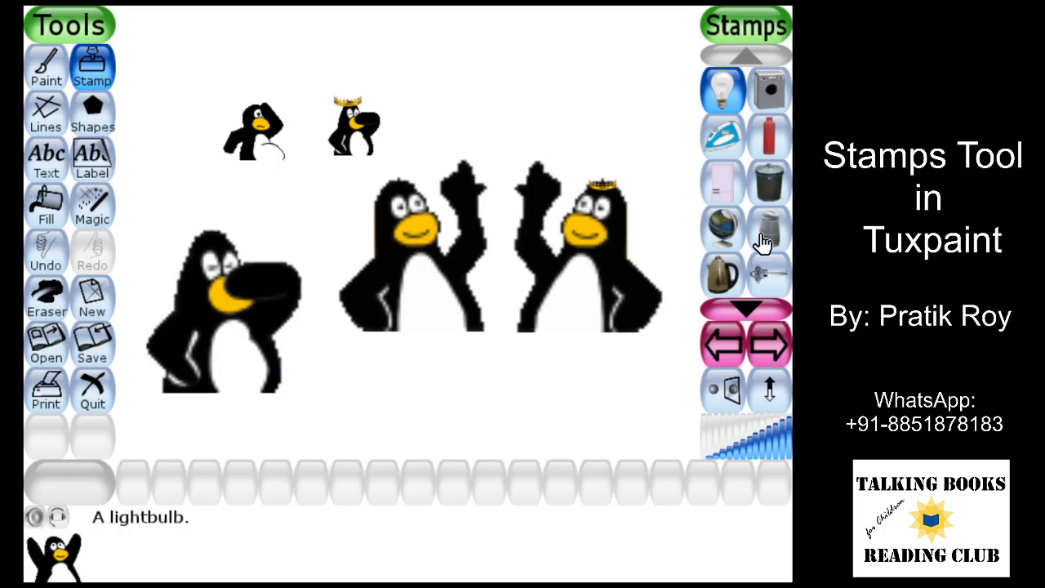
{"action": "scroll", "coordinate": [762, 242], "scroll_direction": "down", "scroll_amount": 4}
{"action": "scroll", "coordinate": [762, 243], "scroll_direction": "down", "scroll_amount": 3}
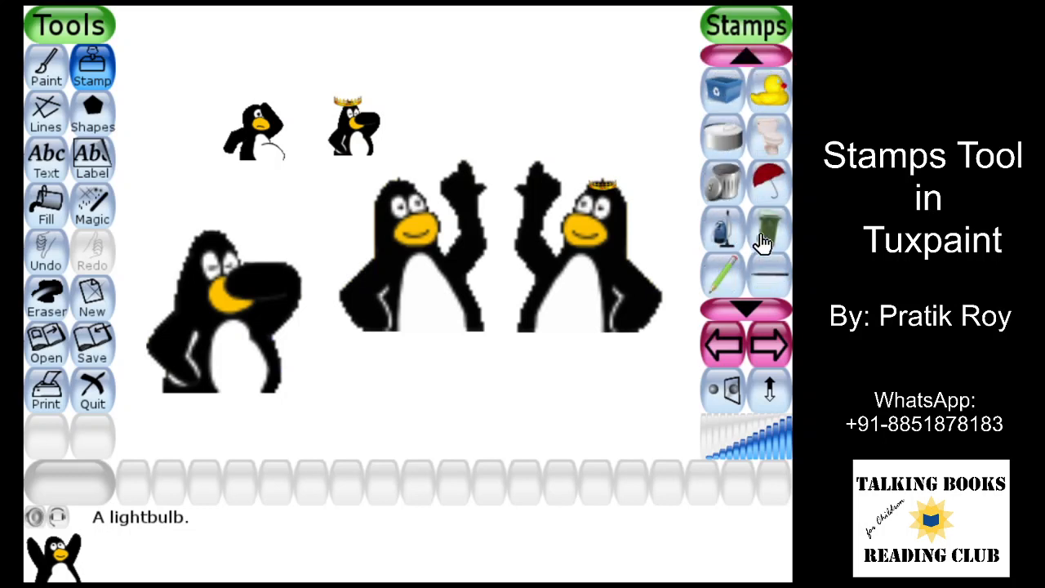
{"action": "scroll", "coordinate": [762, 243], "scroll_direction": "down", "scroll_amount": 3}
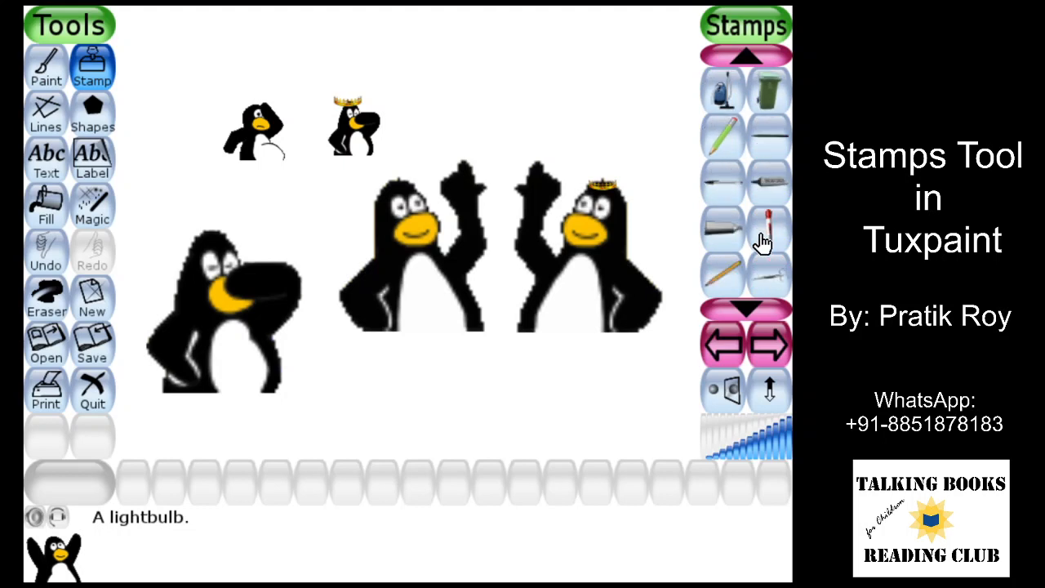
{"action": "scroll", "coordinate": [762, 242], "scroll_direction": "down", "scroll_amount": 2}
{"action": "scroll", "coordinate": [761, 242], "scroll_direction": "down", "scroll_amount": 2}
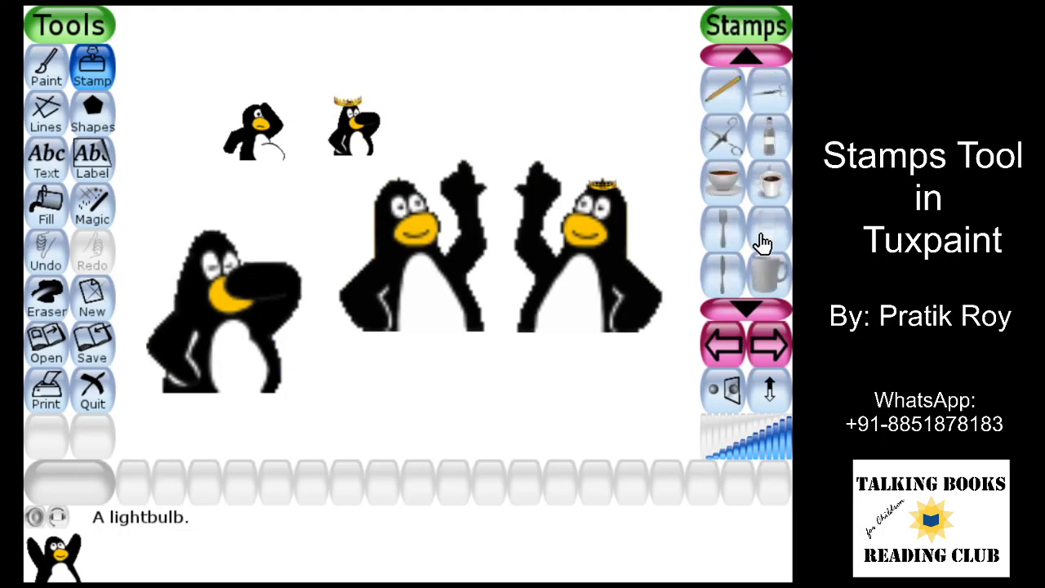
{"action": "scroll", "coordinate": [761, 242], "scroll_direction": "down", "scroll_amount": 3}
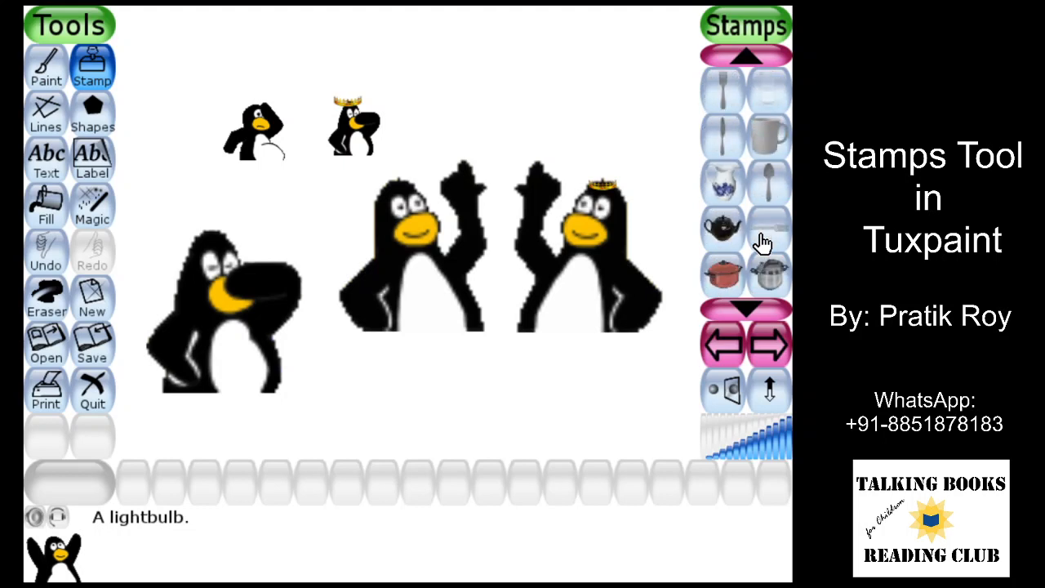
{"action": "scroll", "coordinate": [762, 242], "scroll_direction": "down", "scroll_amount": 2}
{"action": "scroll", "coordinate": [762, 242], "scroll_direction": "down", "scroll_amount": 5}
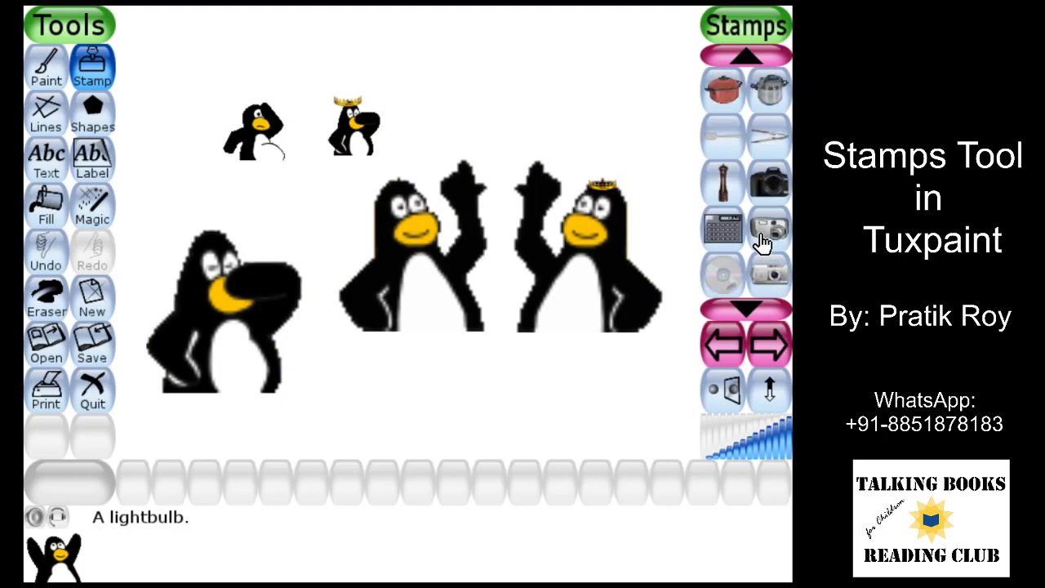
{"action": "scroll", "coordinate": [762, 242], "scroll_direction": "down", "scroll_amount": 4}
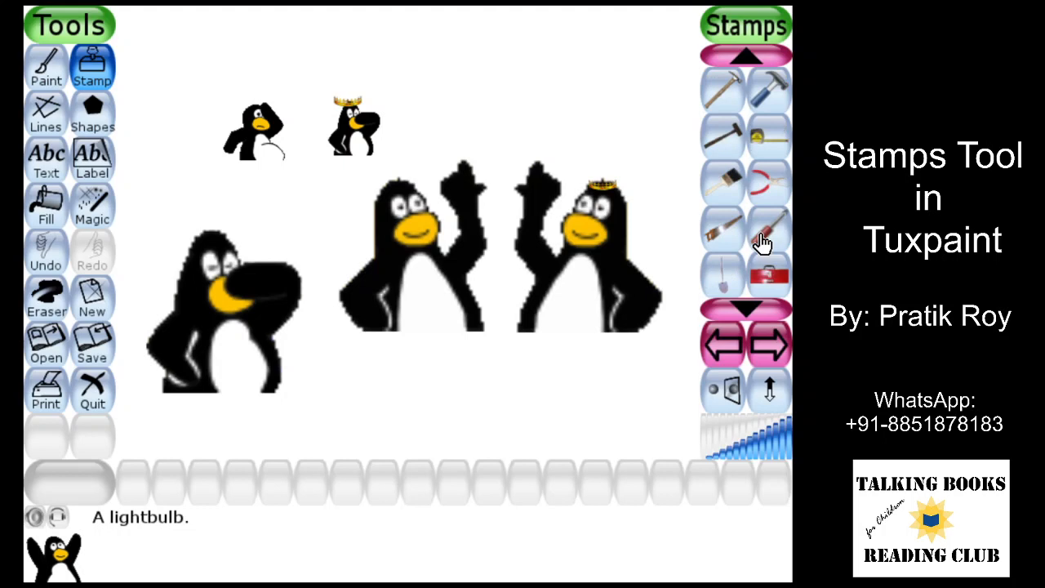
{"action": "scroll", "coordinate": [761, 242], "scroll_direction": "down", "scroll_amount": 2}
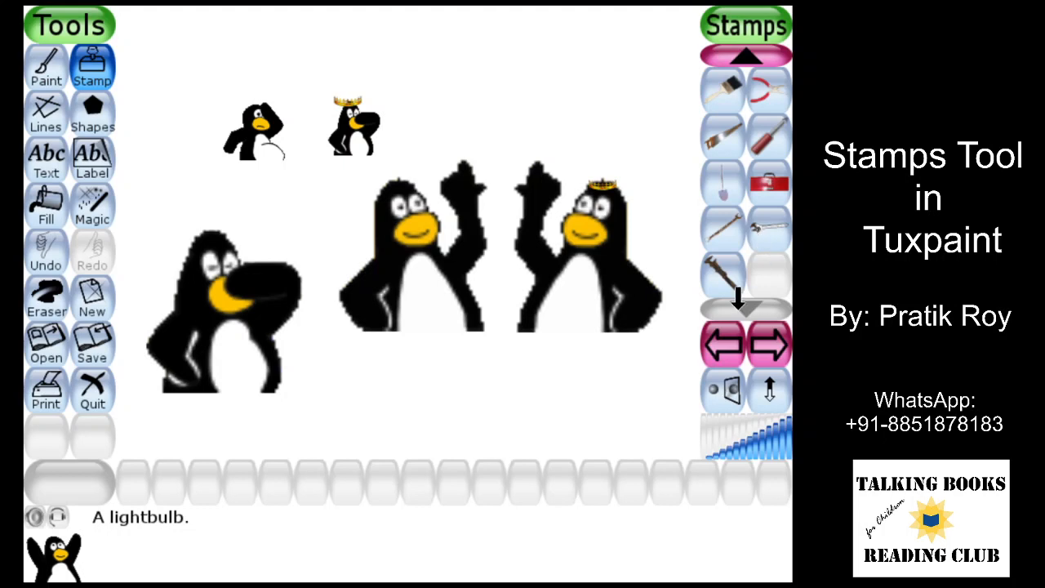
- Look at the medical stamp collection and the military stamp collection
{"action": "left_click", "coordinate": [764, 360]}
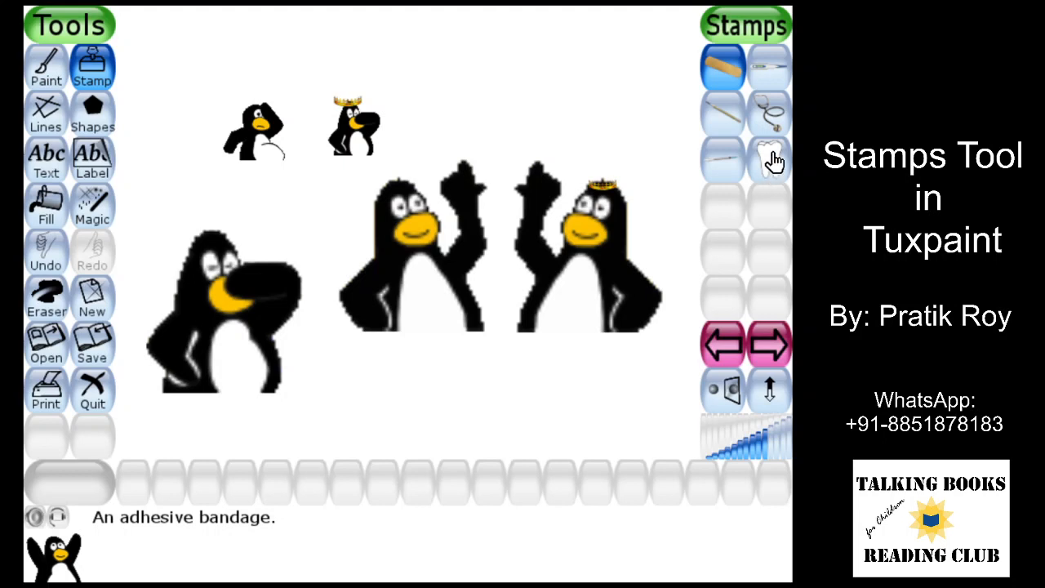
{"action": "left_click", "coordinate": [771, 346]}
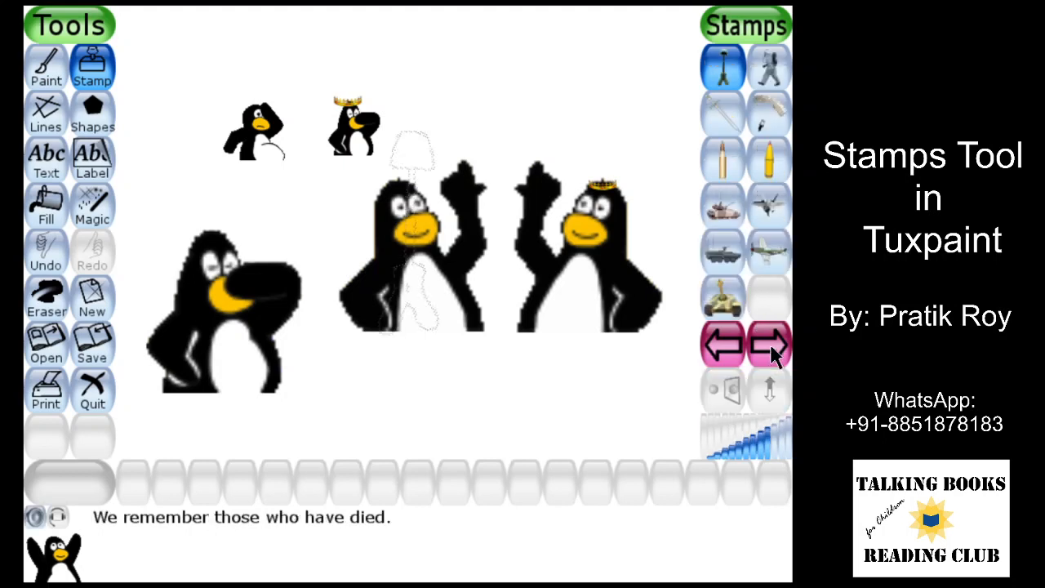